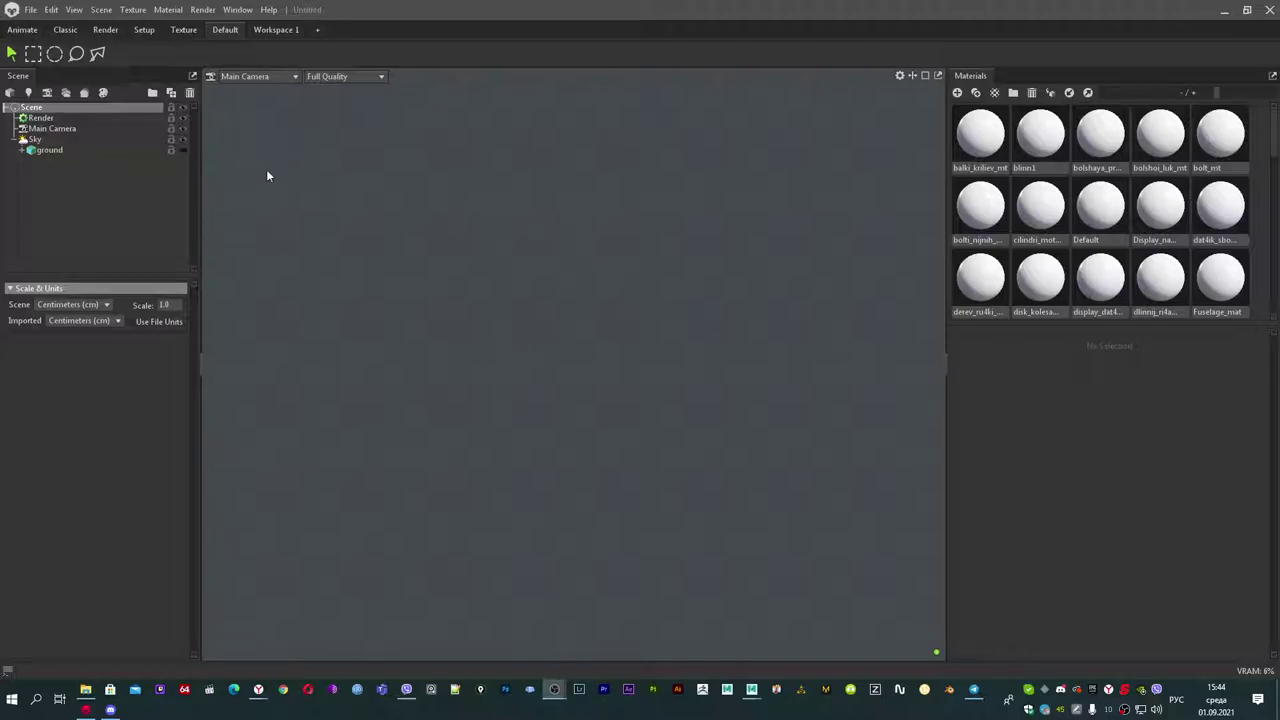
Import the model file aircraft_low.fbx into the scene and collapse its hierarchy in the scene outline.
{"action": "left_click", "coordinate": [10, 93]}
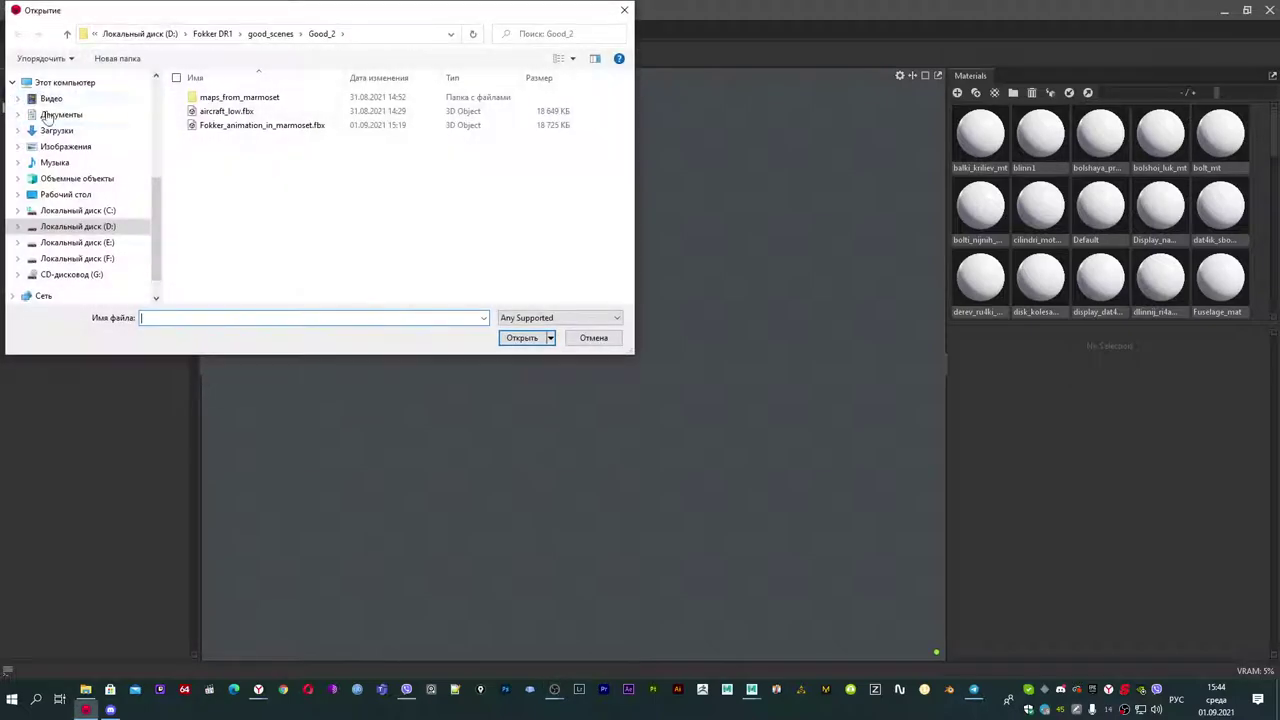
{"action": "left_click", "coordinate": [226, 111]}
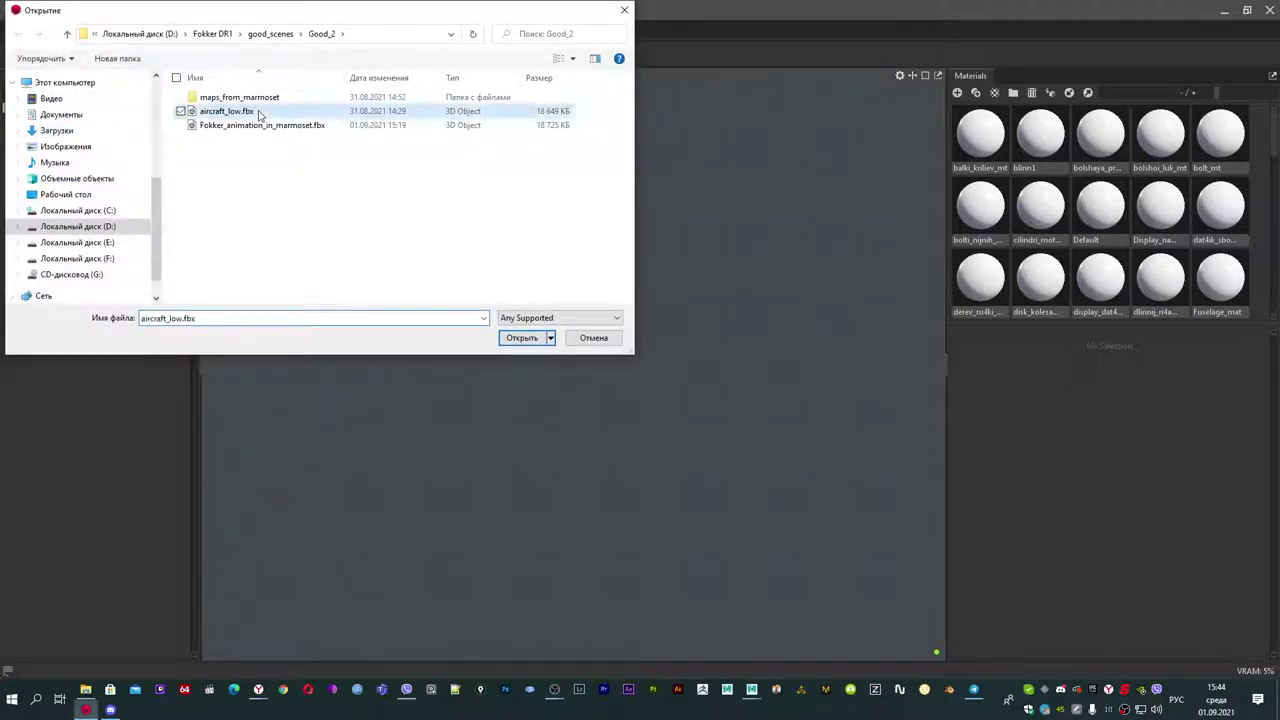
{"action": "left_click", "coordinate": [524, 340]}
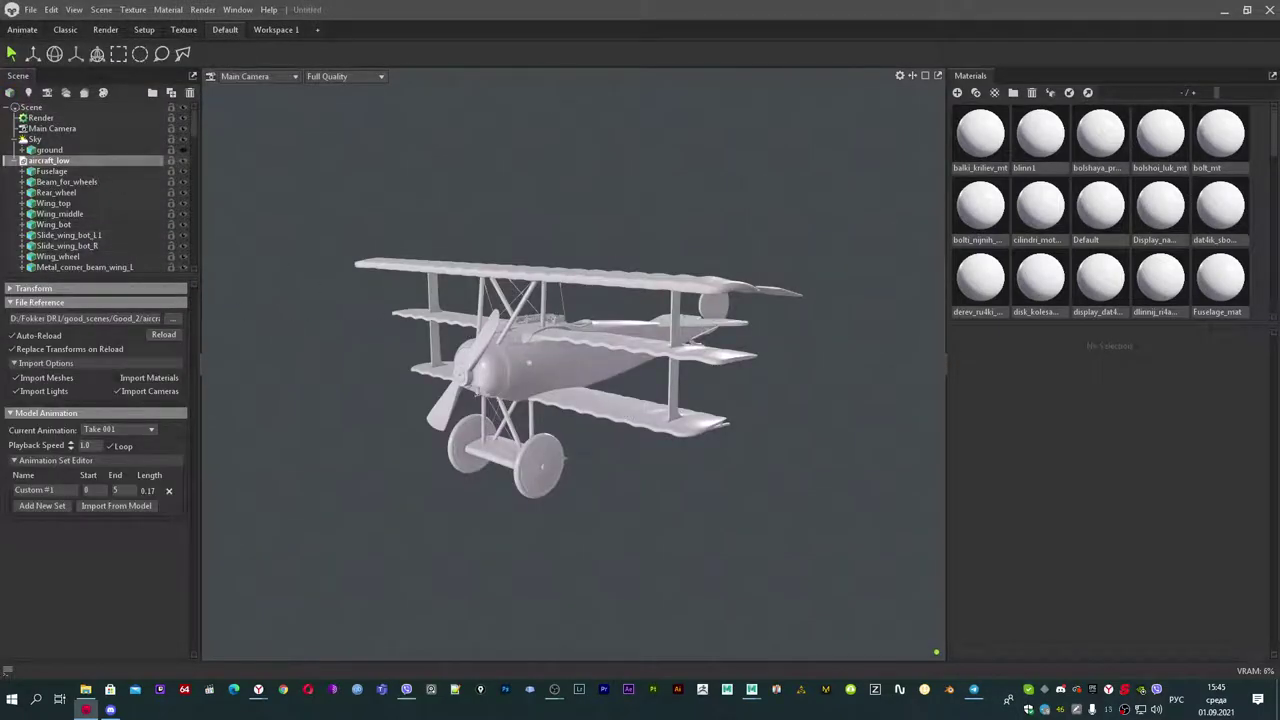
{"action": "left_click", "coordinate": [16, 161]}
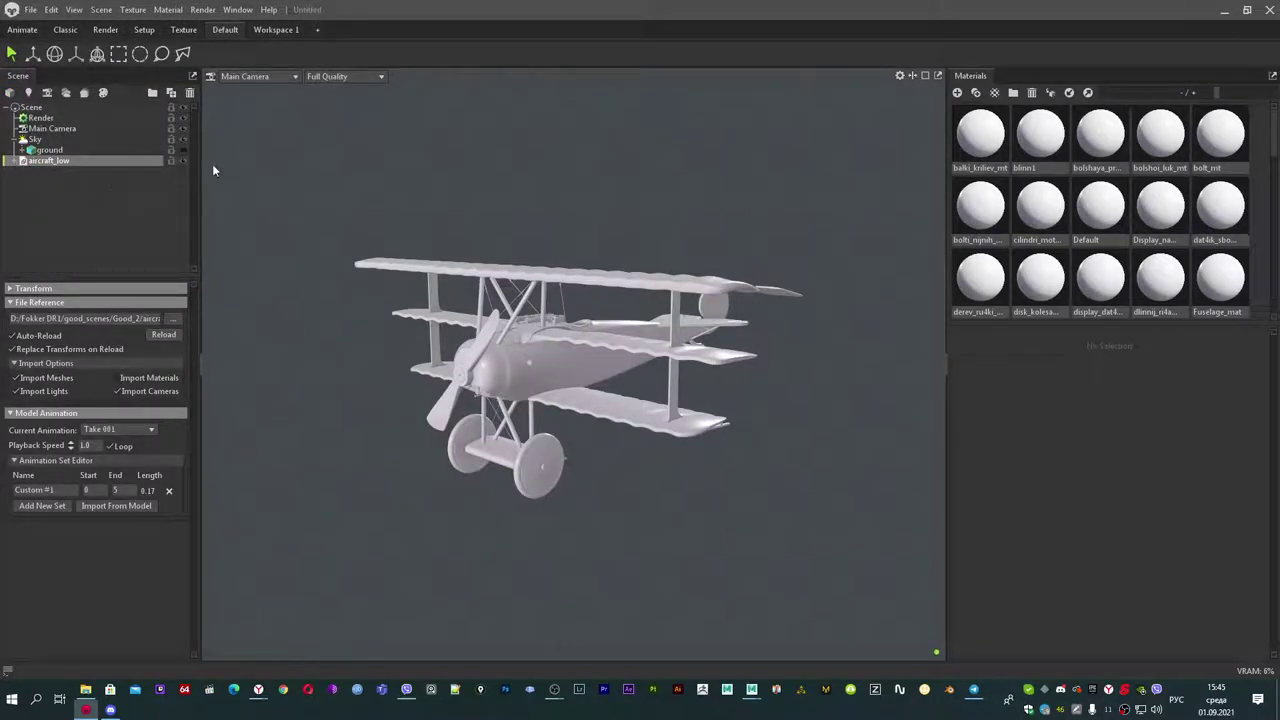
Switch to the Animate workspace, open the keyframe editor and expand the tracks of aircraft_low.
{"action": "left_click", "coordinate": [22, 29]}
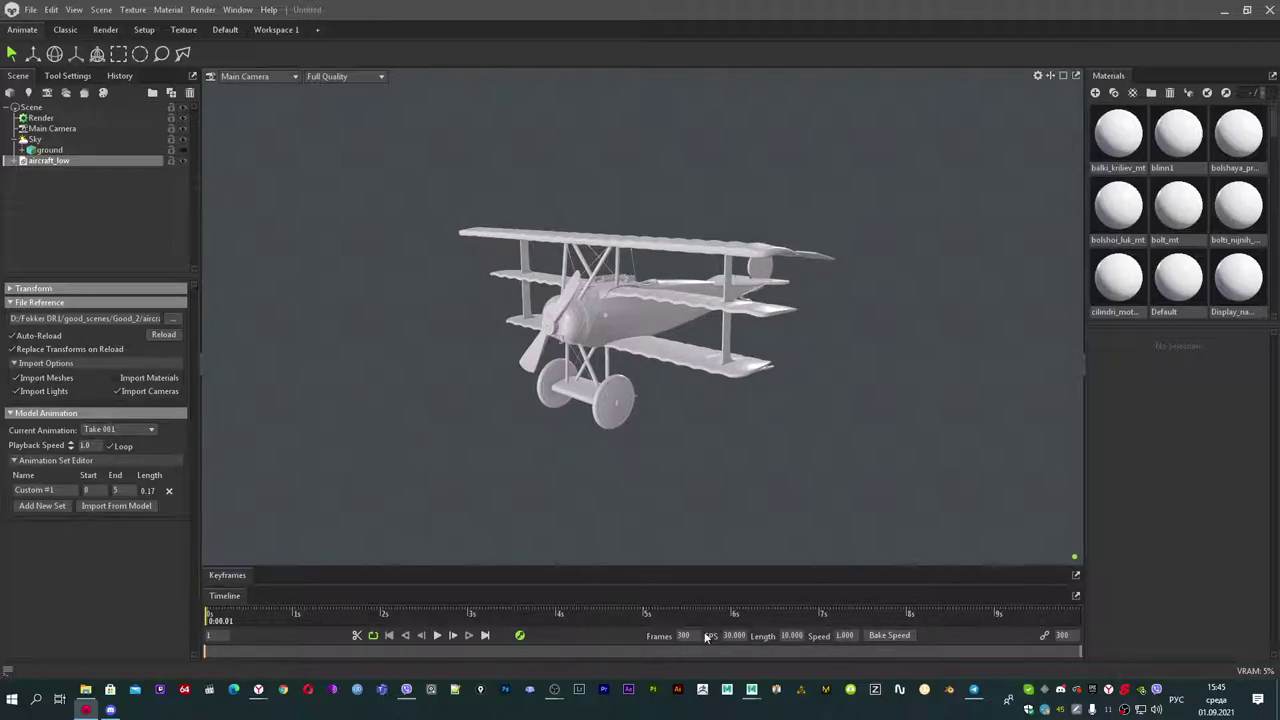
{"action": "left_click", "coordinate": [215, 576]}
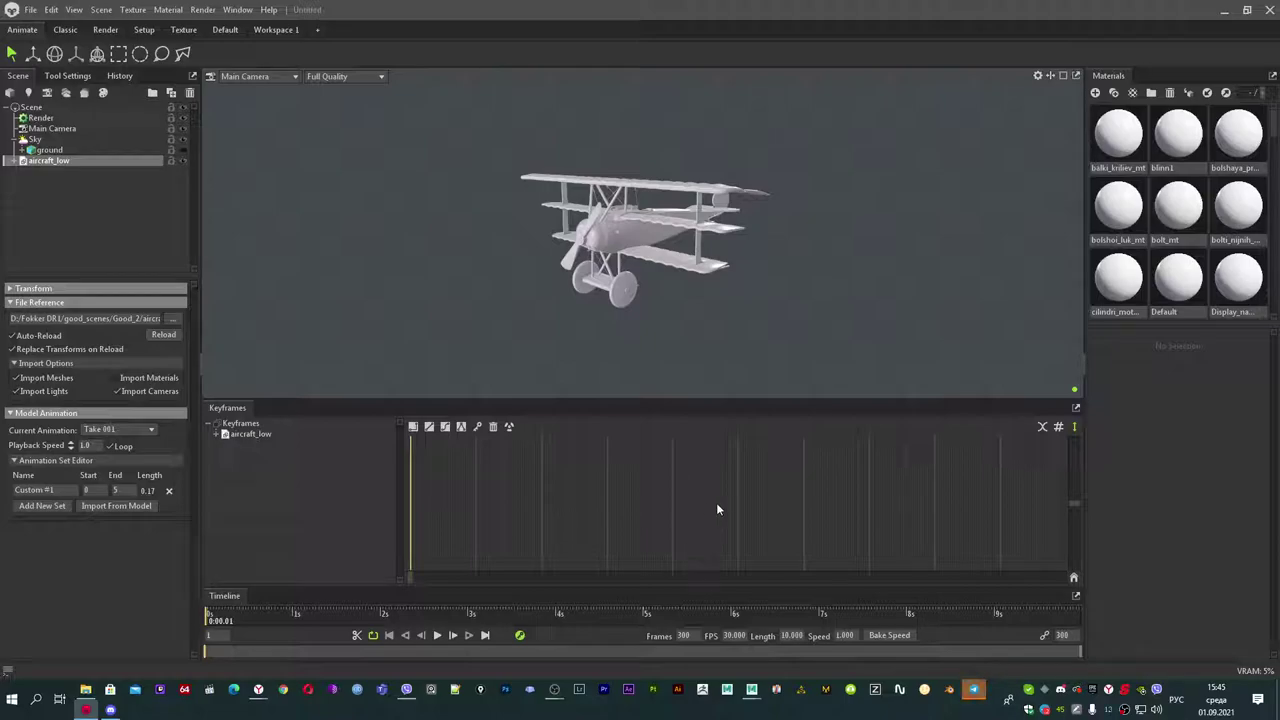
{"action": "double_click", "coordinate": [247, 435]}
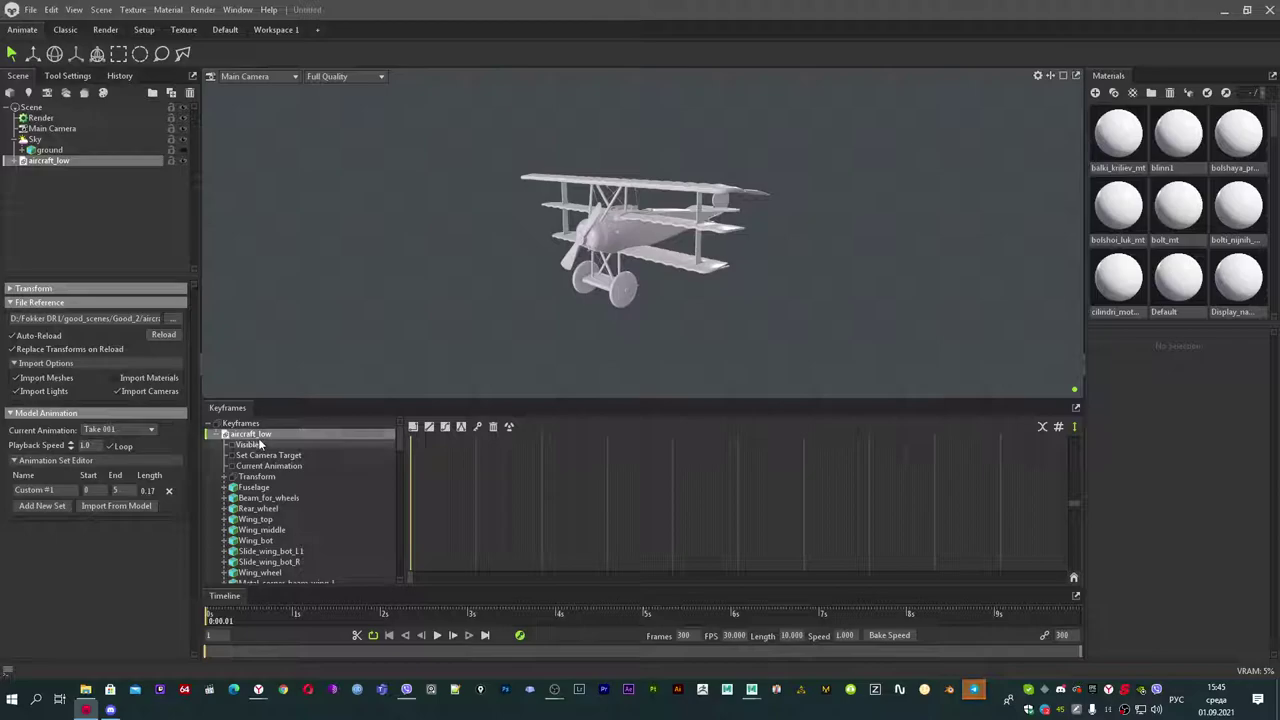
{"action": "left_click", "coordinate": [224, 436]}
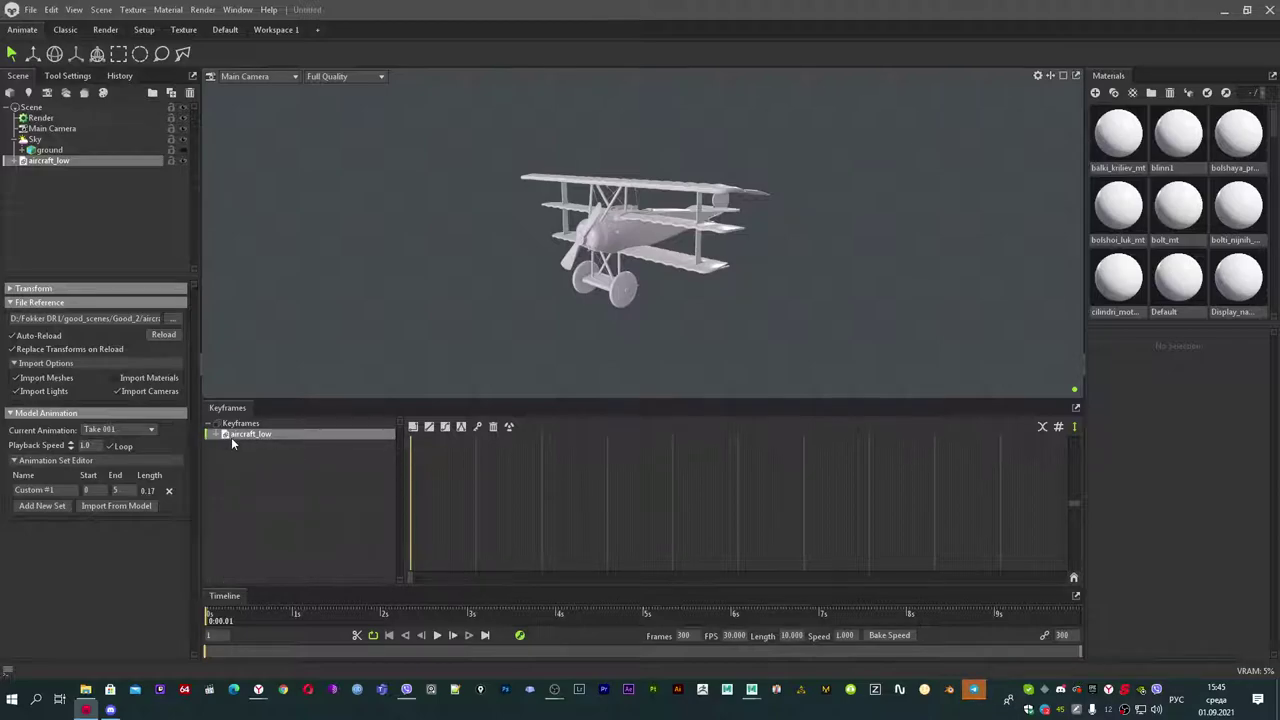
{"action": "double_click", "coordinate": [278, 434]}
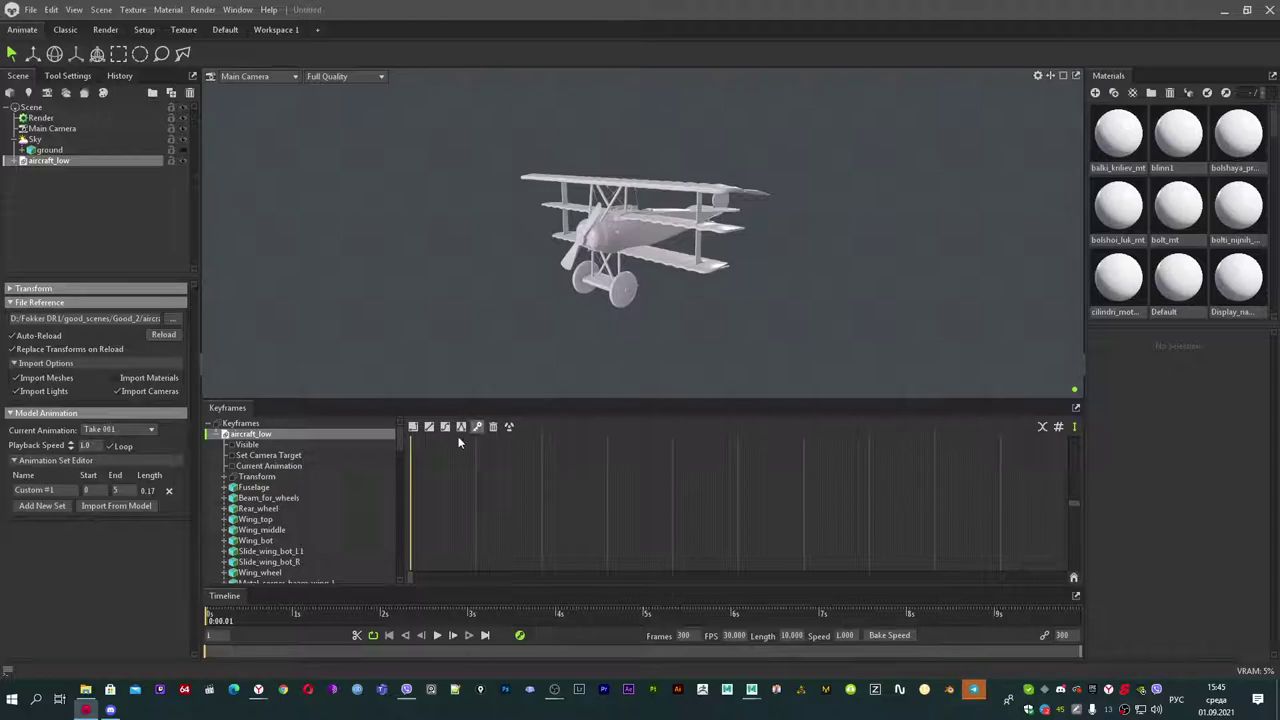
{"action": "scroll", "coordinate": [310, 527], "scroll_direction": "down", "scroll_amount": 10}
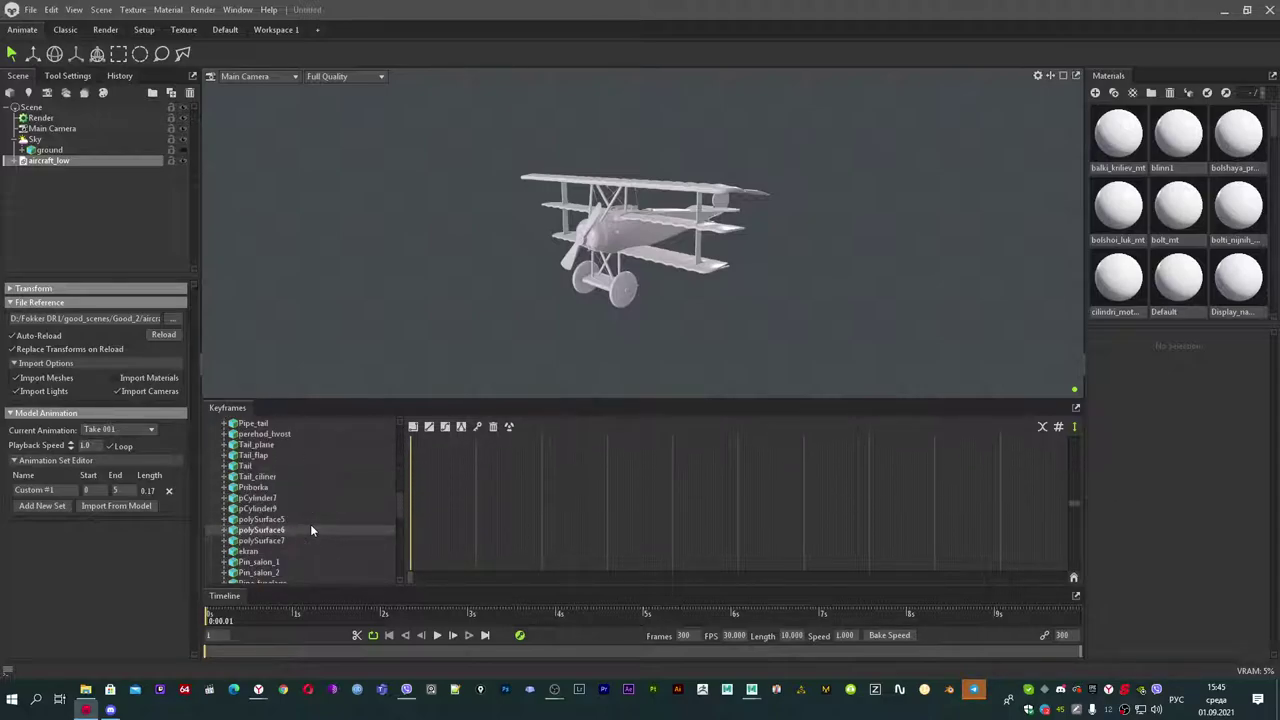
{"action": "scroll", "coordinate": [308, 535], "scroll_direction": "up", "scroll_amount": 12}
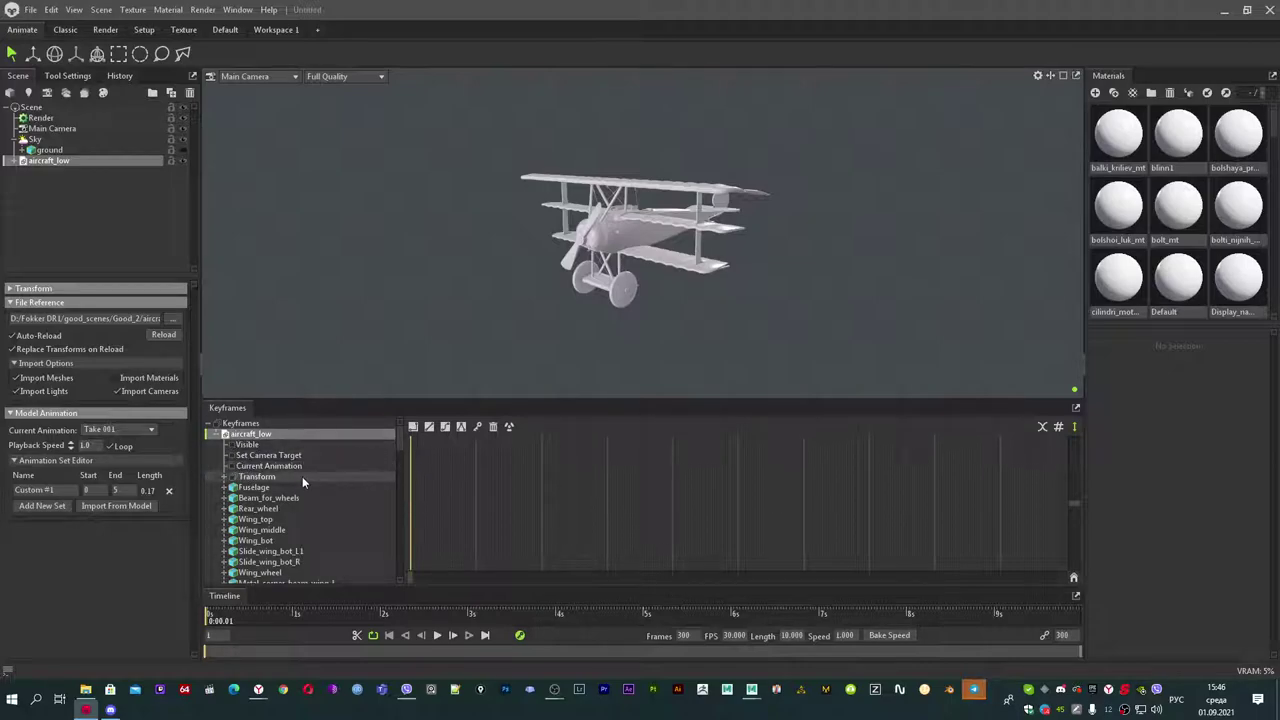
Examine the Visible, Set Camera Target and Current Animation tracks of aircraft_low.
{"action": "left_click", "coordinate": [236, 446]}
{"action": "left_click", "coordinate": [240, 455]}
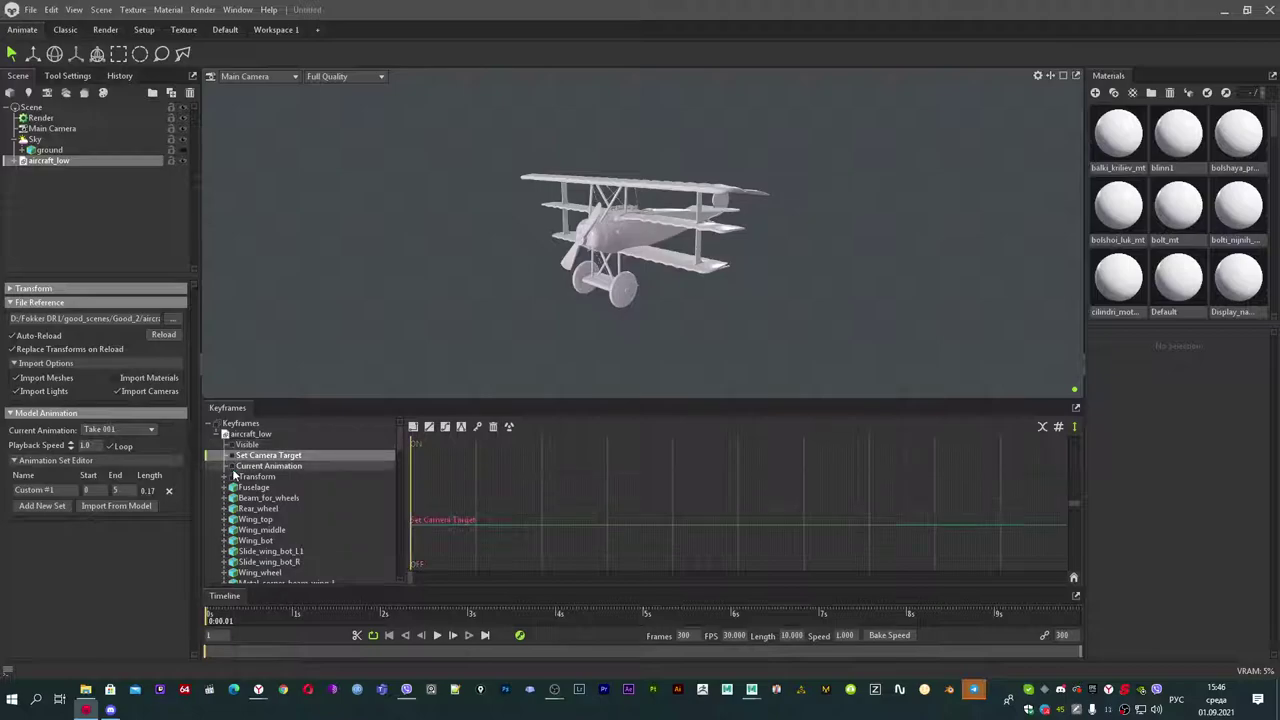
{"action": "left_click", "coordinate": [233, 466]}
{"action": "left_click", "coordinate": [240, 455]}
{"action": "left_click", "coordinate": [237, 445]}
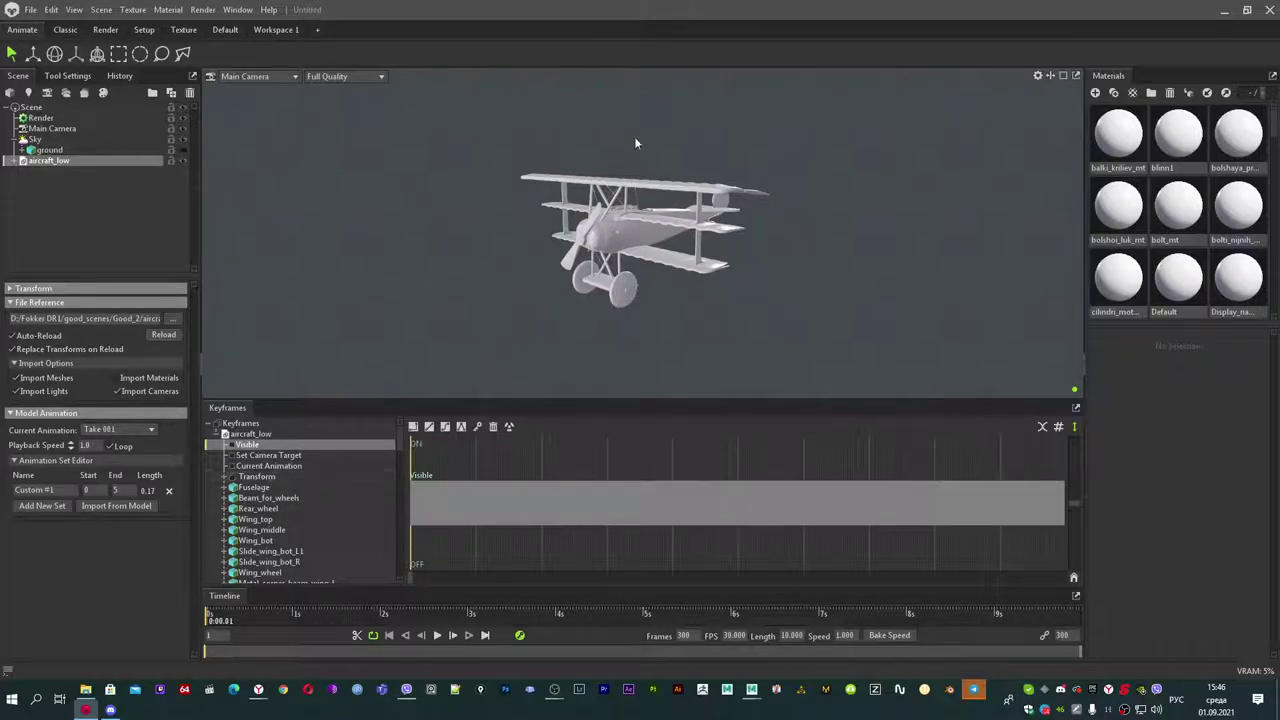
Expand the Transform group of aircraft_low and select its Rotation Y track.
{"action": "double_click", "coordinate": [256, 477]}
{"action": "scroll", "coordinate": [305, 493], "scroll_direction": "down", "scroll_amount": 2}
{"action": "scroll", "coordinate": [305, 493], "scroll_direction": "up", "scroll_amount": 1}
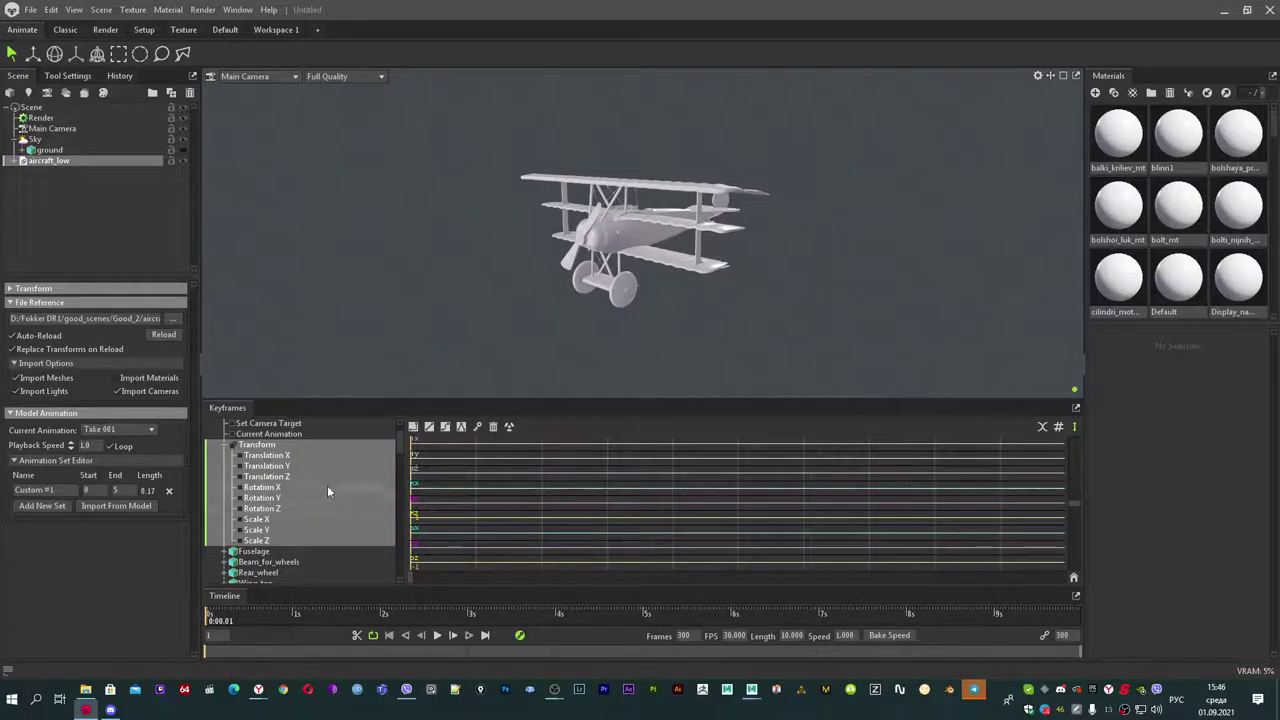
{"action": "left_click", "coordinate": [313, 457]}
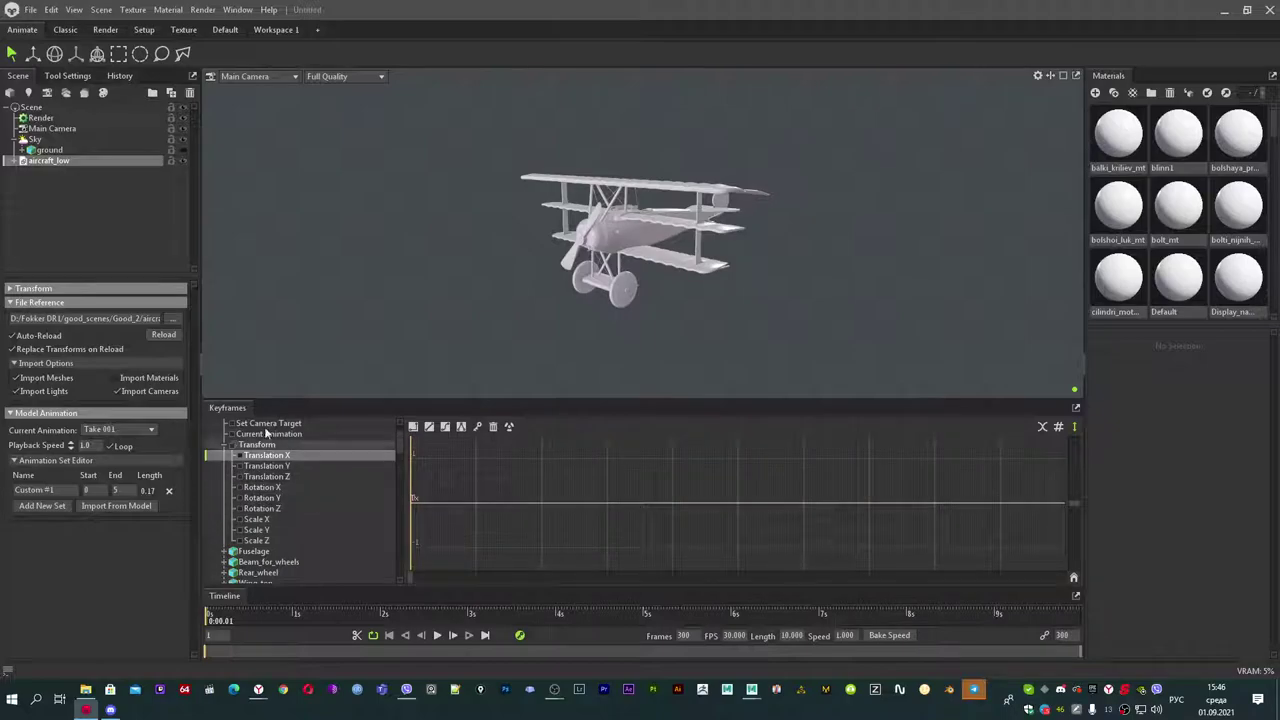
{"action": "left_click", "coordinate": [281, 499]}
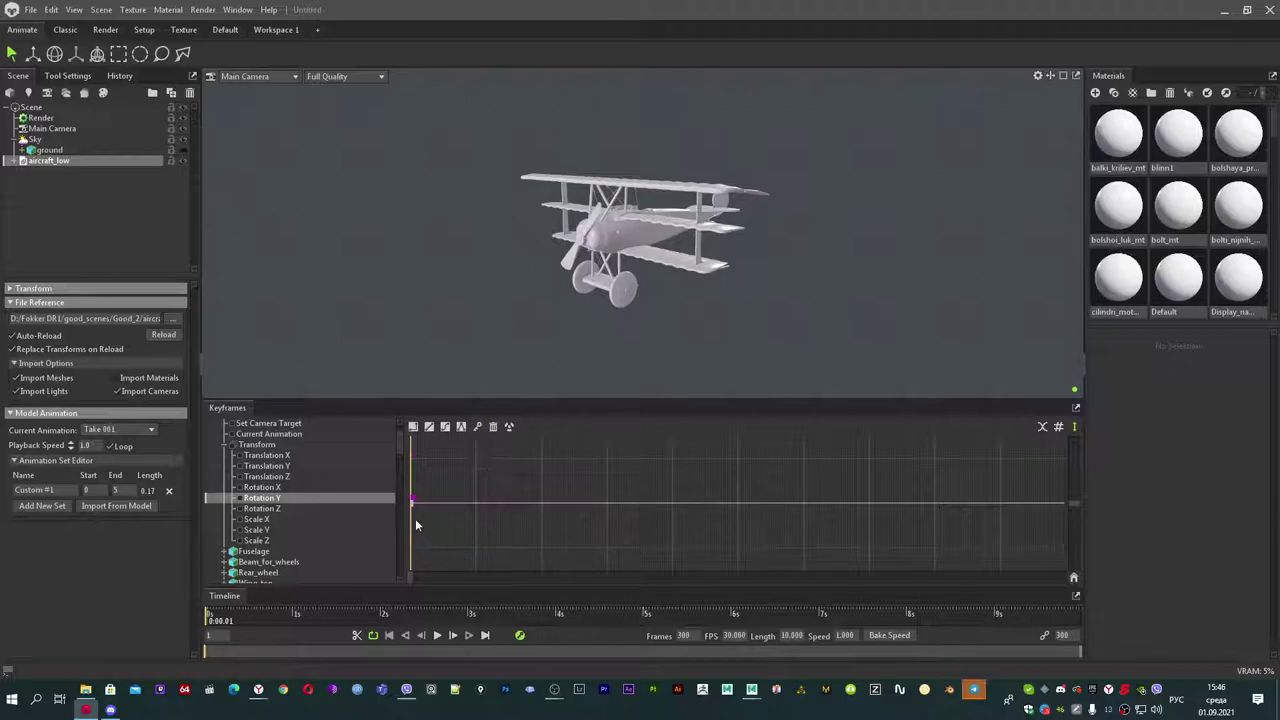
Add a Rotation Y keyframe at the end of the 10-second timeline and raise its value on the curve.
{"action": "left_click_drag", "start_coordinate": [408, 440], "coordinate": [1209, 495]}
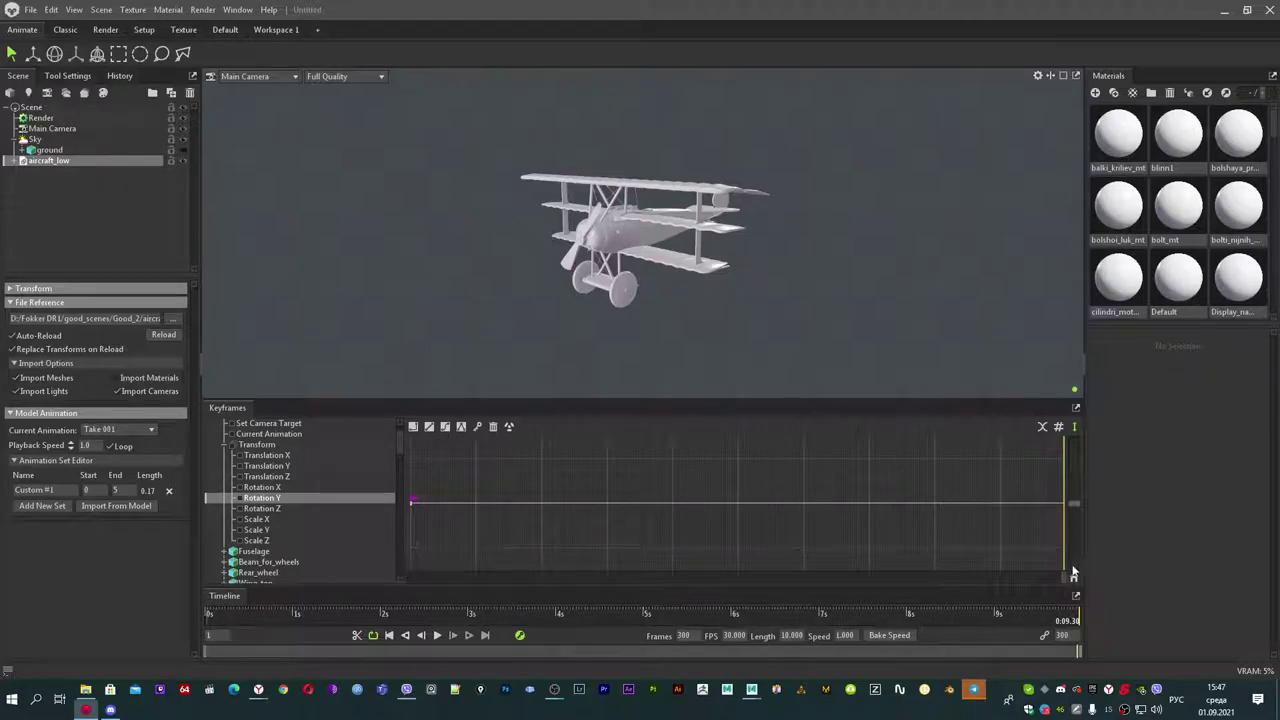
{"action": "left_click", "coordinate": [1061, 504]}
{"action": "left_click_drag", "start_coordinate": [1061, 504], "coordinate": [1064, 462]}
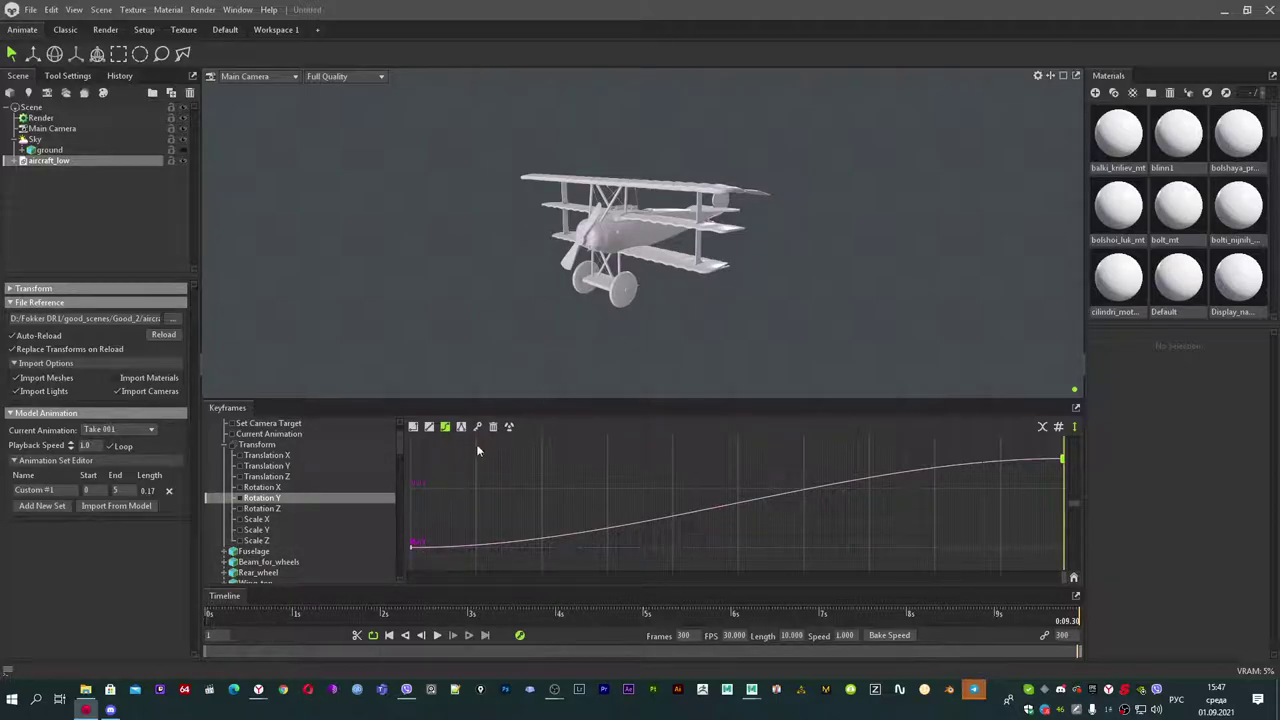
Rotate the whole aircraft_low model around its vertical axis at the end of the timeline, trying it without and with rotation snapping.
{"action": "left_click", "coordinate": [639, 235]}
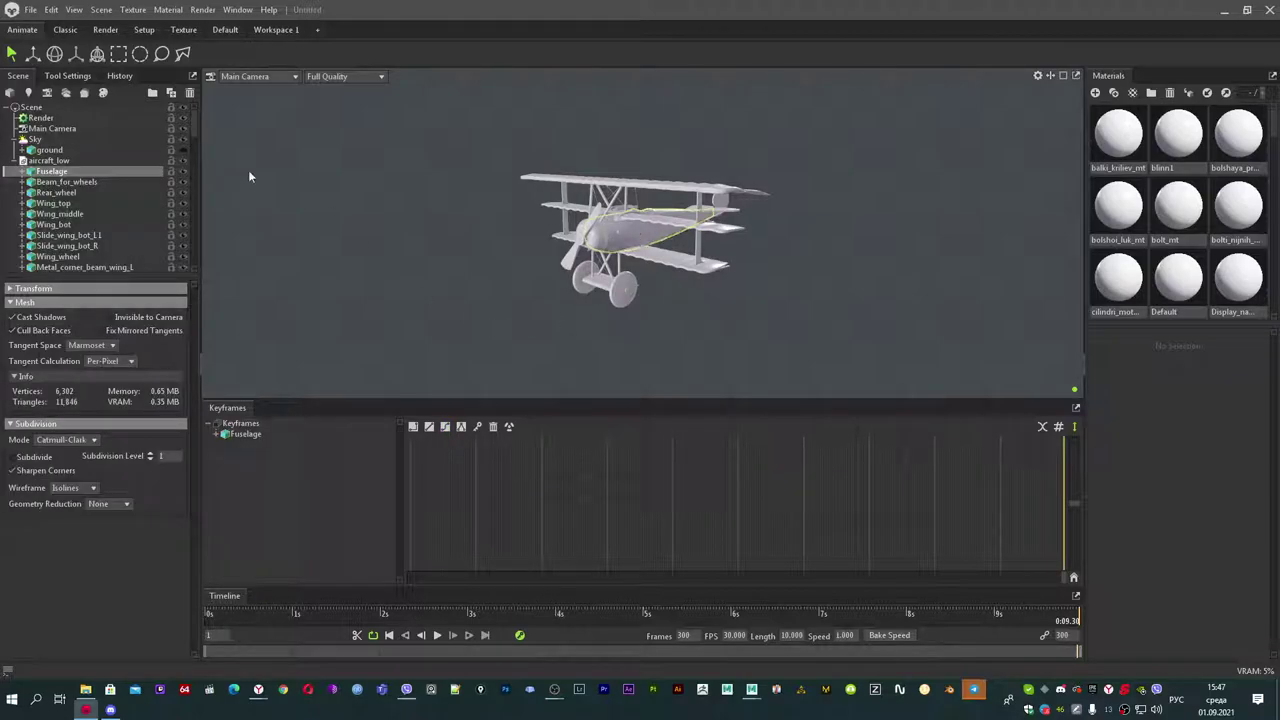
{"action": "left_click", "coordinate": [48, 160]}
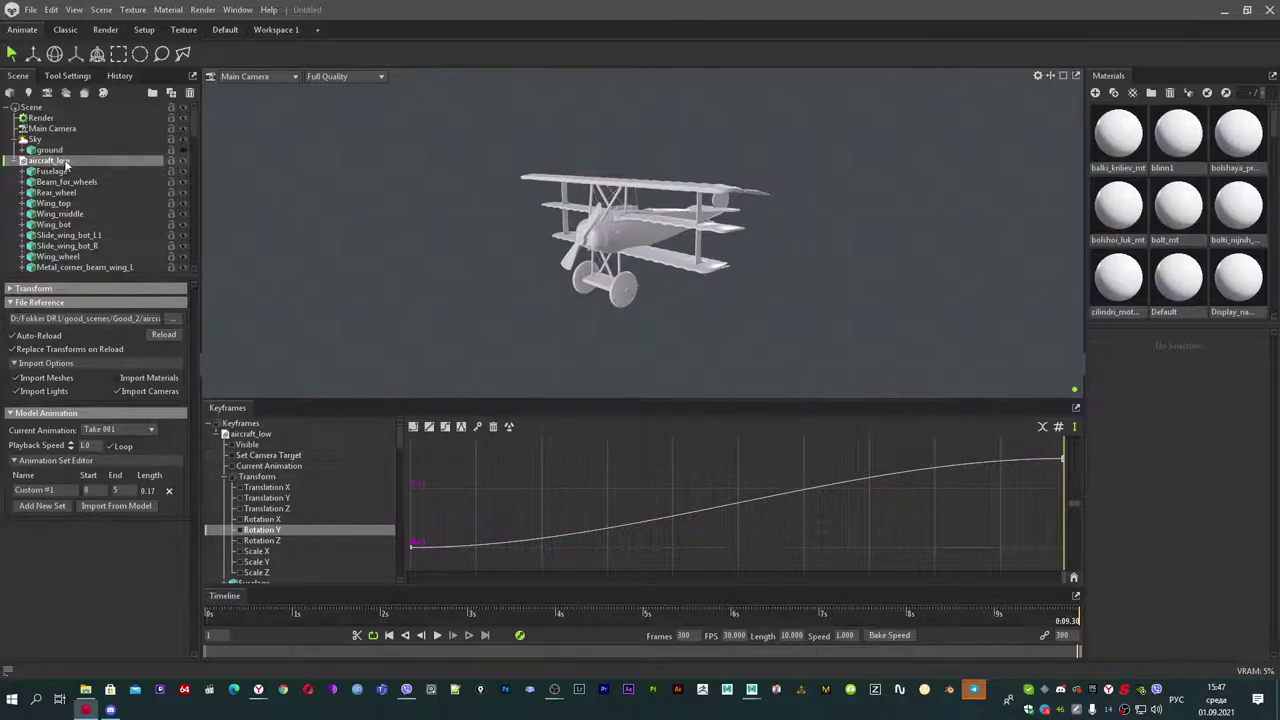
{"action": "left_click", "coordinate": [54, 53]}
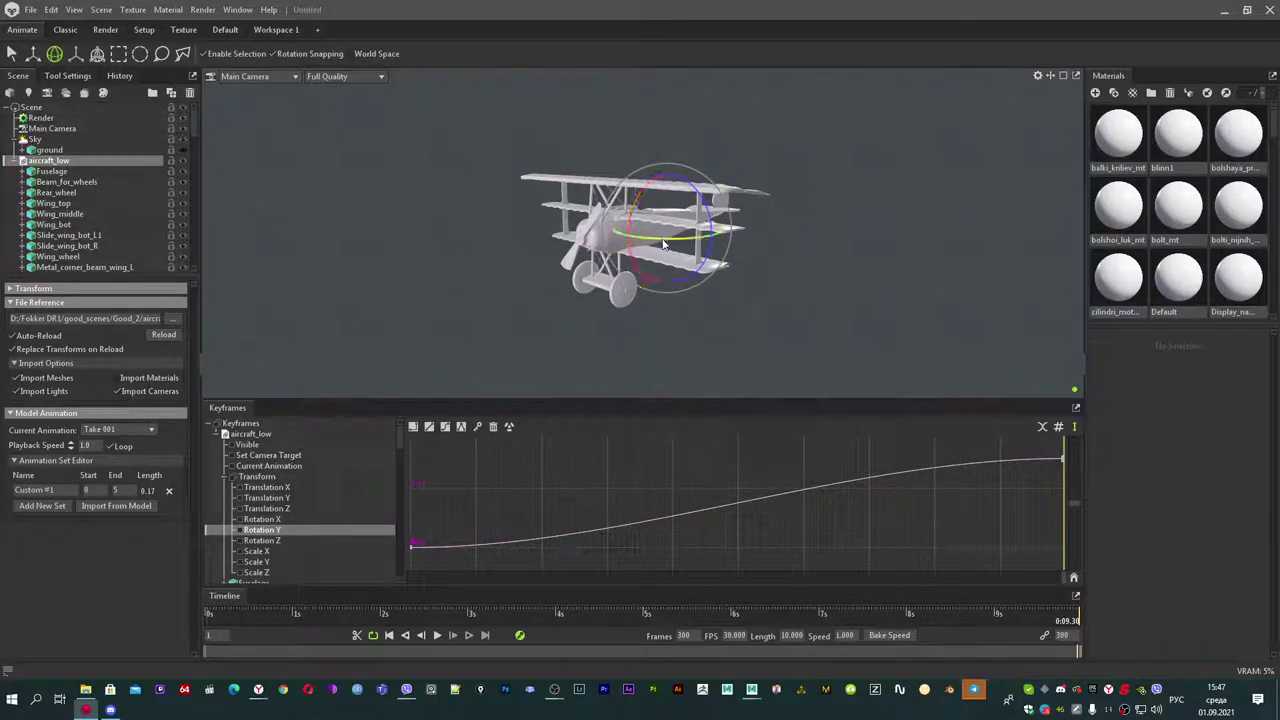
{"action": "left_click", "coordinate": [295, 55]}
{"action": "left_click_drag", "start_coordinate": [673, 214], "coordinate": [648, 229]}
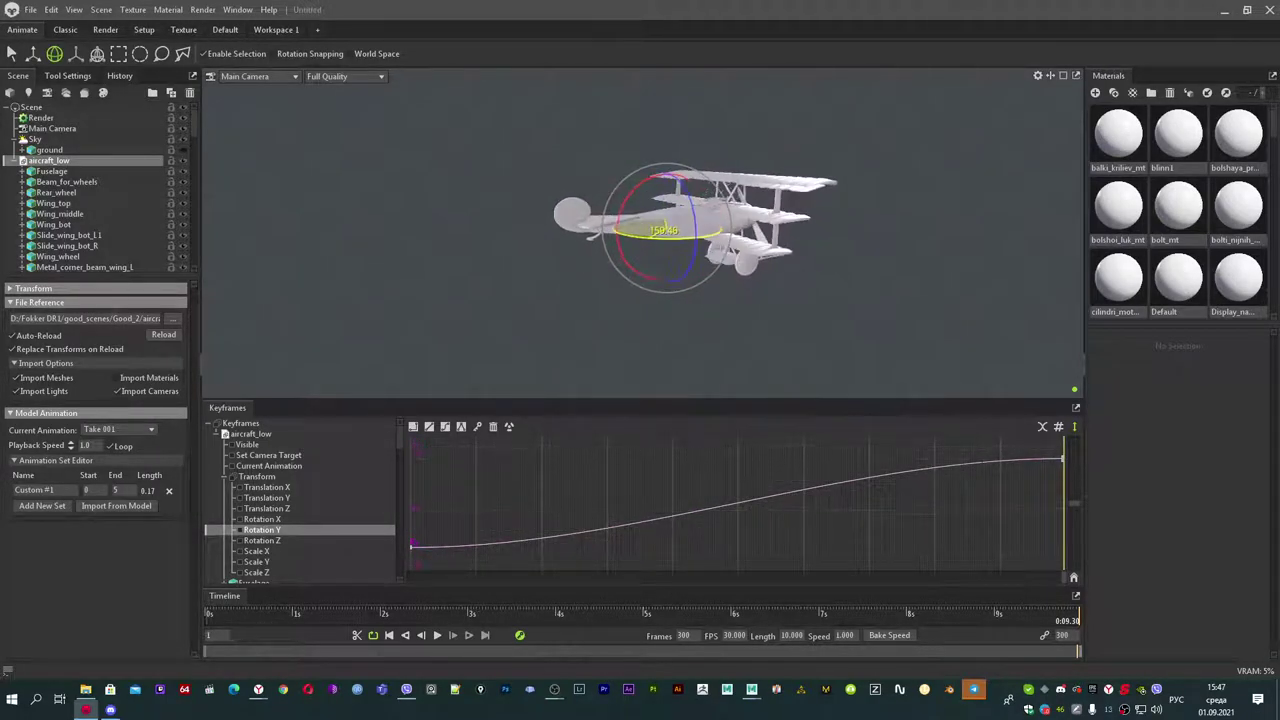
{"action": "left_click_drag", "start_coordinate": [706, 218], "coordinate": [740, 215]}
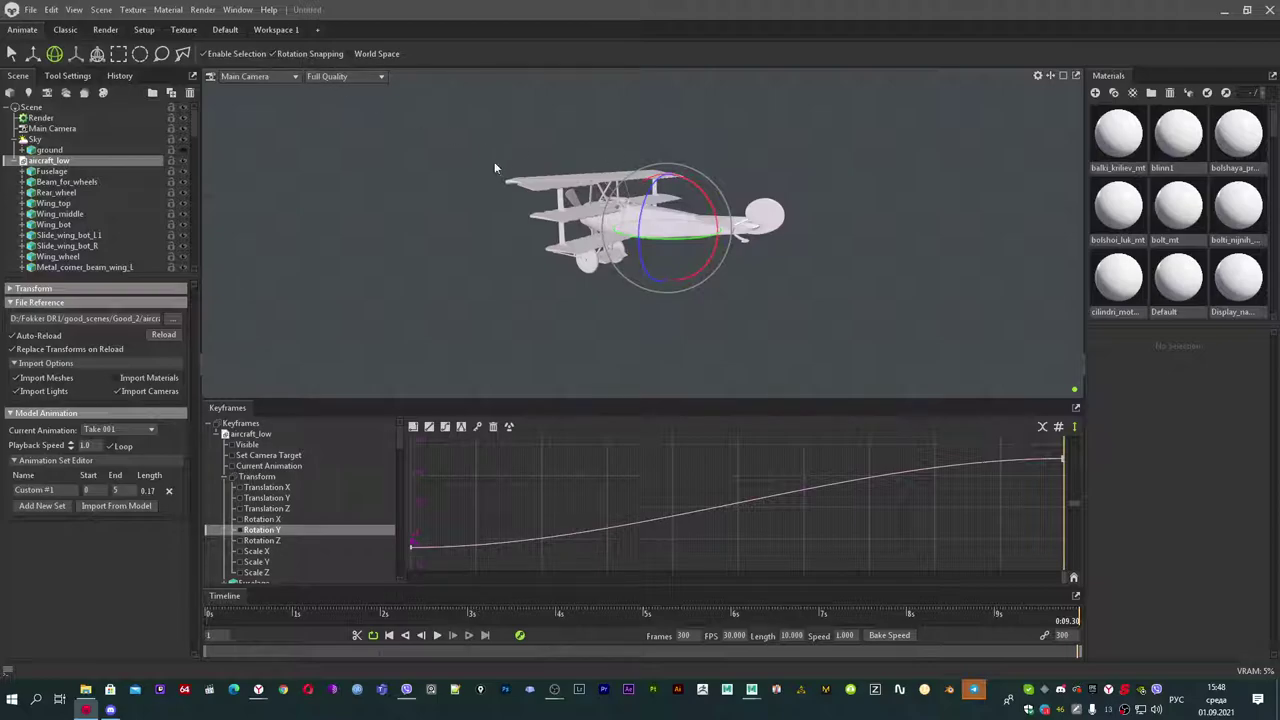
{"action": "mouse_move", "coordinate": [656, 243]}
{"action": "left_mouse_down"}
{"action": "mouse_move", "coordinate": [726, 226]}
{"action": "mouse_move", "coordinate": [671, 226]}
{"action": "left_mouse_up"}
Replace the Rotation Y keyframe at the end of the timeline with a new one and turn the aircraft further around its vertical axis.
{"action": "left_click", "coordinate": [1070, 476]}
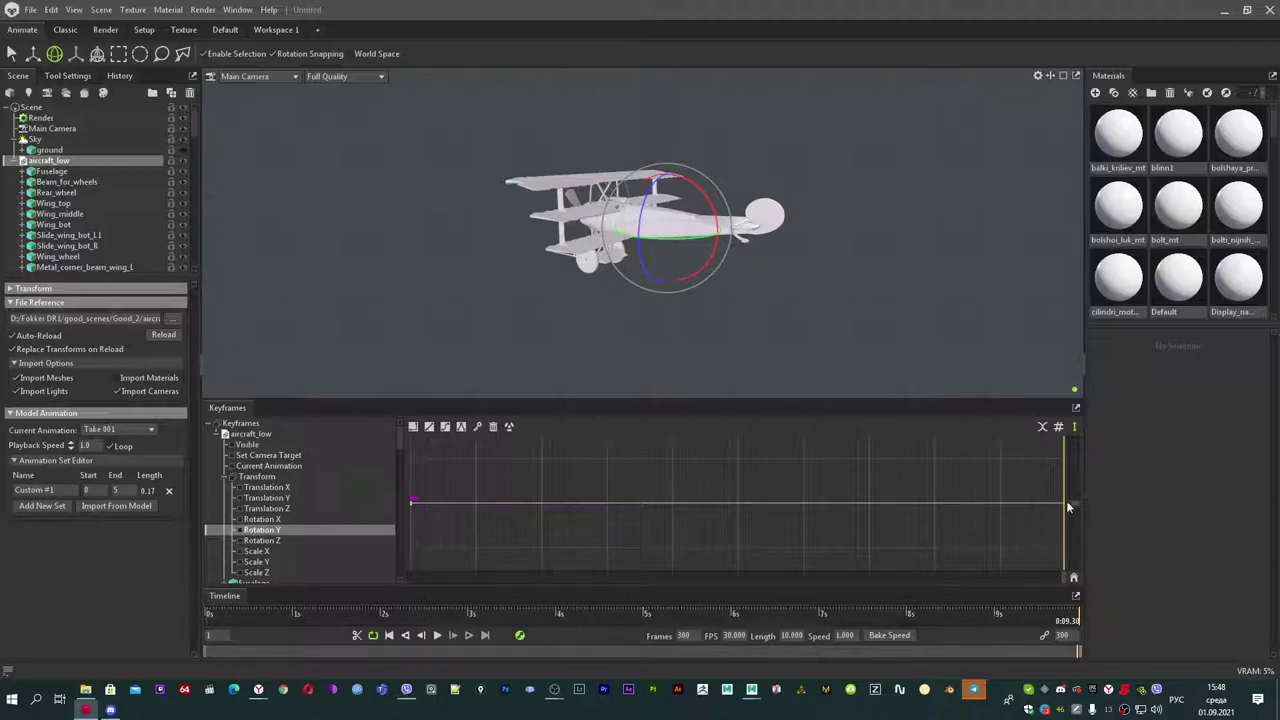
{"action": "left_click", "coordinate": [477, 426]}
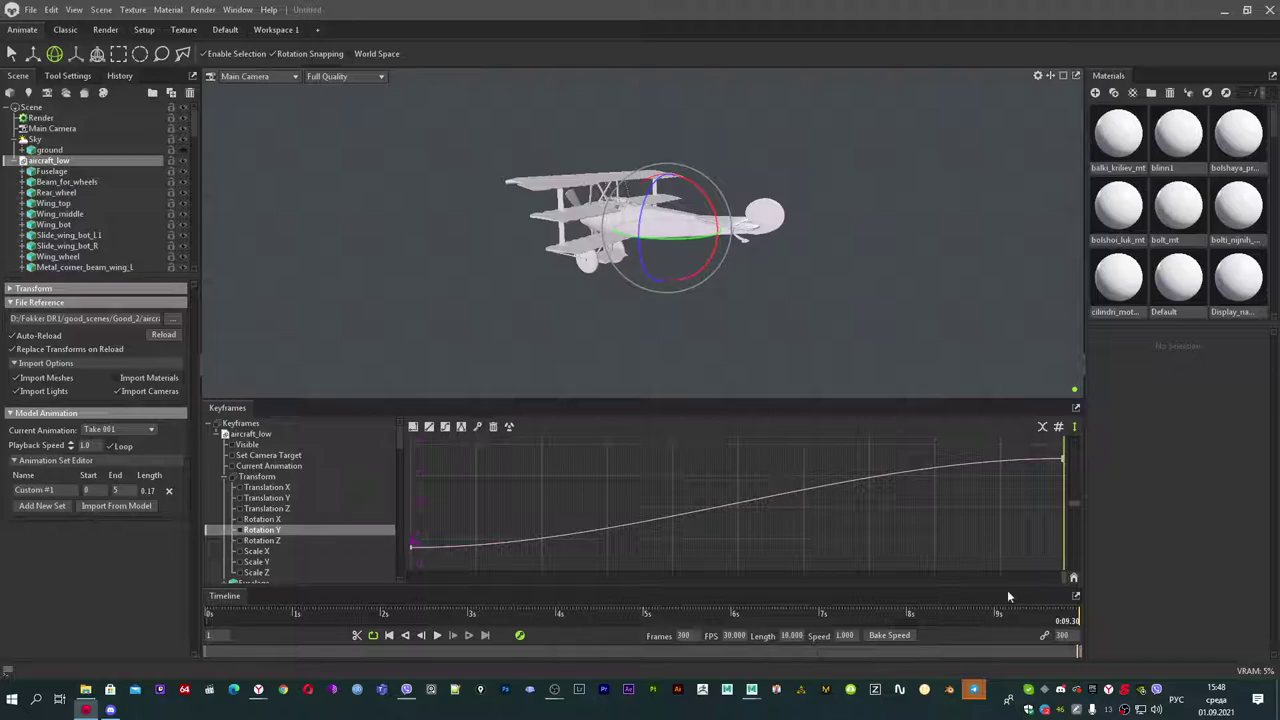
{"action": "mouse_move", "coordinate": [657, 236]}
{"action": "left_mouse_down"}
{"action": "mouse_move", "coordinate": [683, 232]}
{"action": "mouse_move", "coordinate": [668, 212]}
{"action": "mouse_move", "coordinate": [657, 238]}
{"action": "left_mouse_up"}
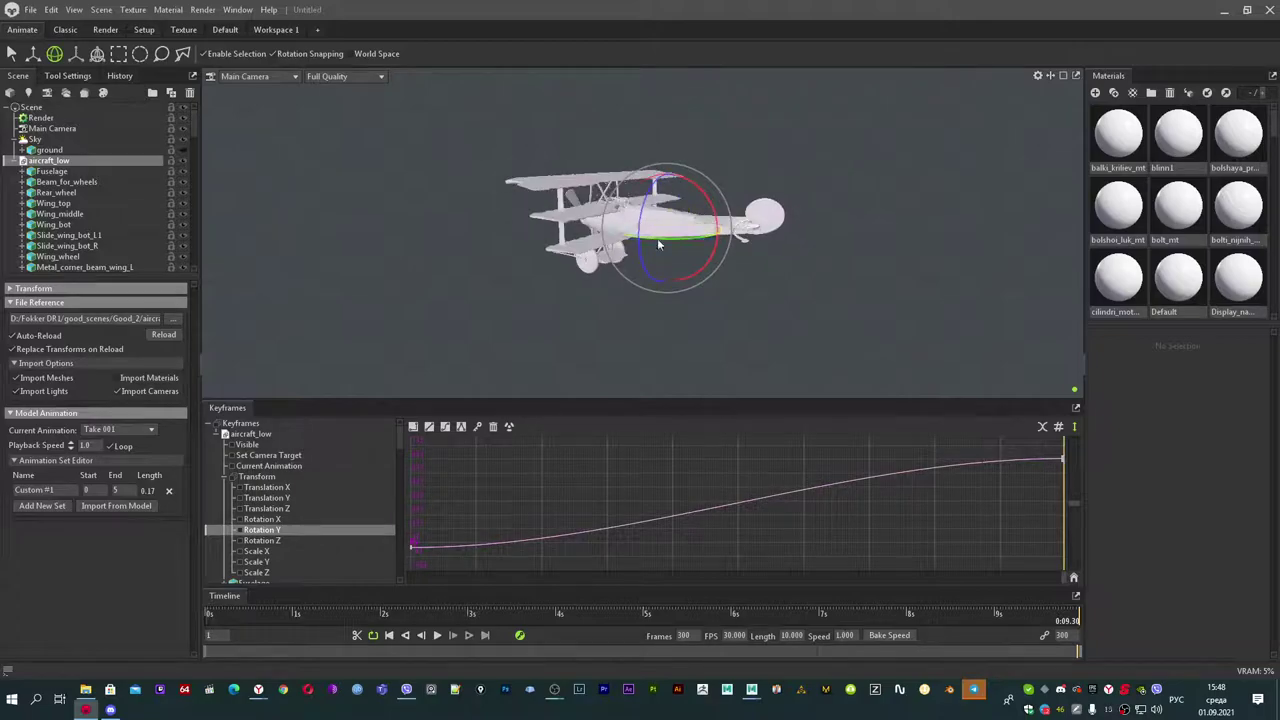
Play back the aircraft's rotation animation without the rotation gizmo, and stop the playback.
{"action": "left_click", "coordinate": [436, 636]}
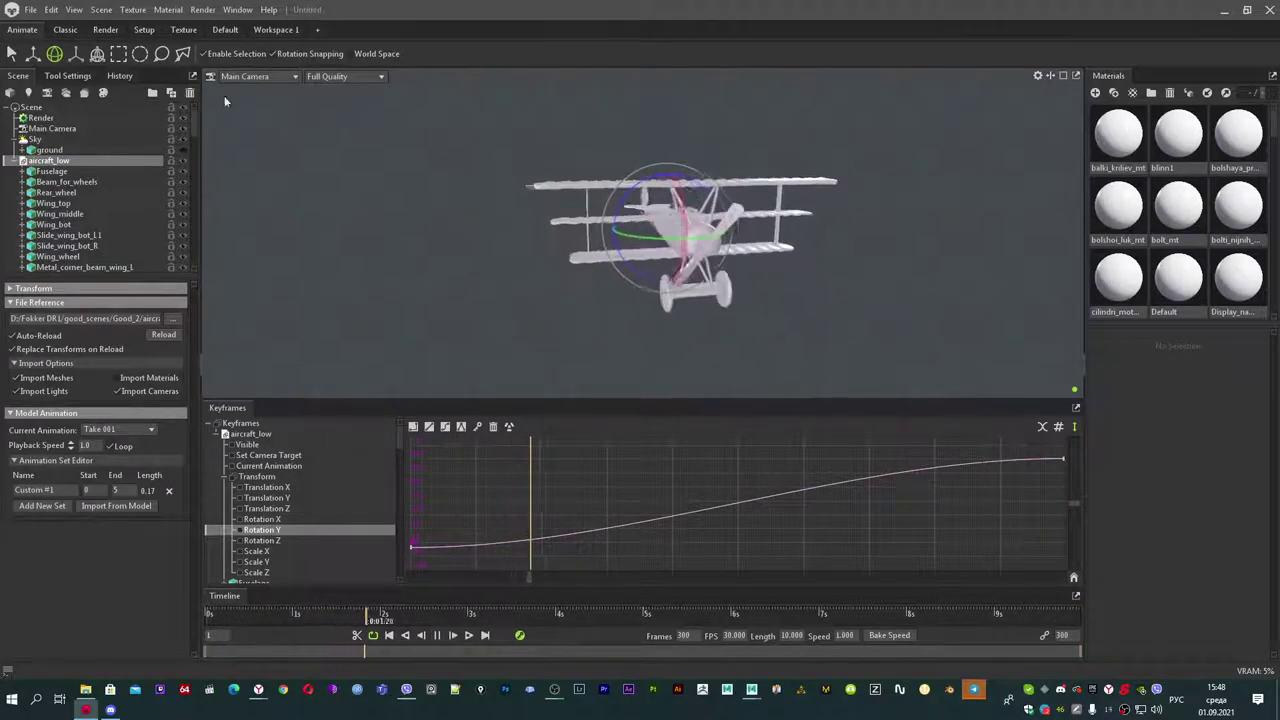
{"action": "left_click", "coordinate": [12, 55]}
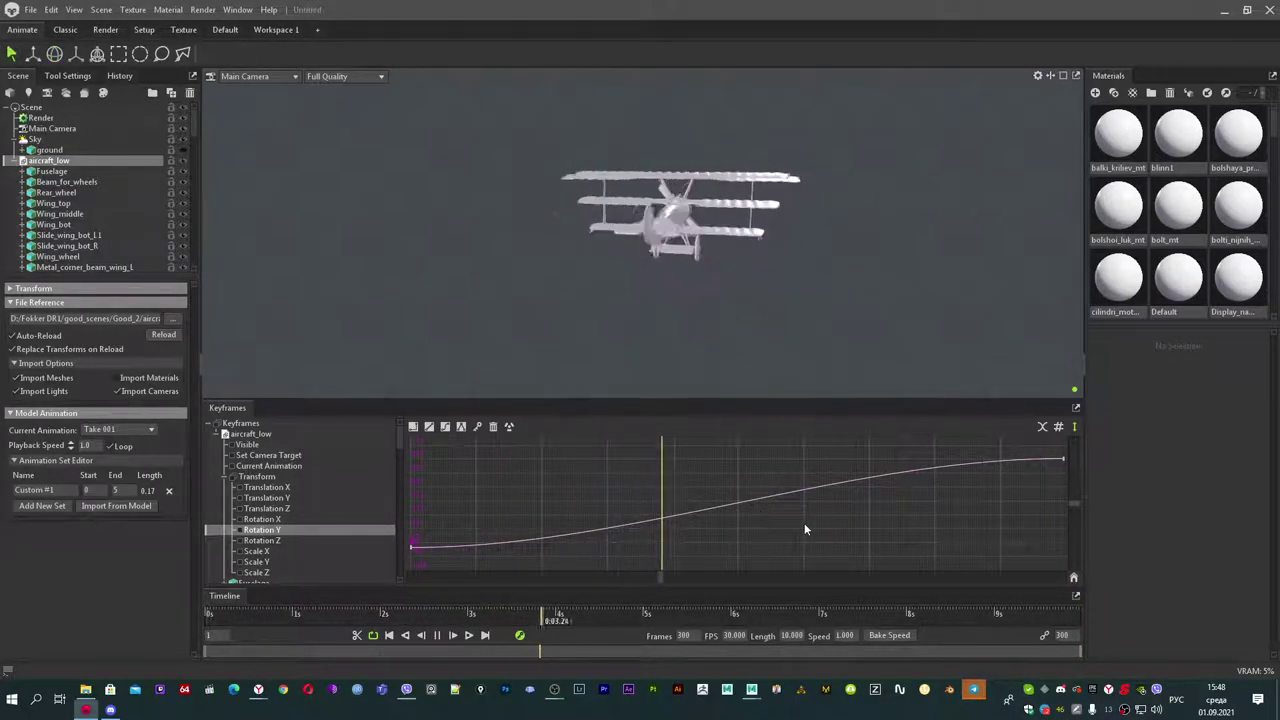
{"action": "left_click", "coordinate": [437, 636]}
Set the start and end Rotation Y keyframes to linear interpolation and play the animation.
{"action": "left_click_drag", "start_coordinate": [408, 521], "coordinate": [456, 565]}
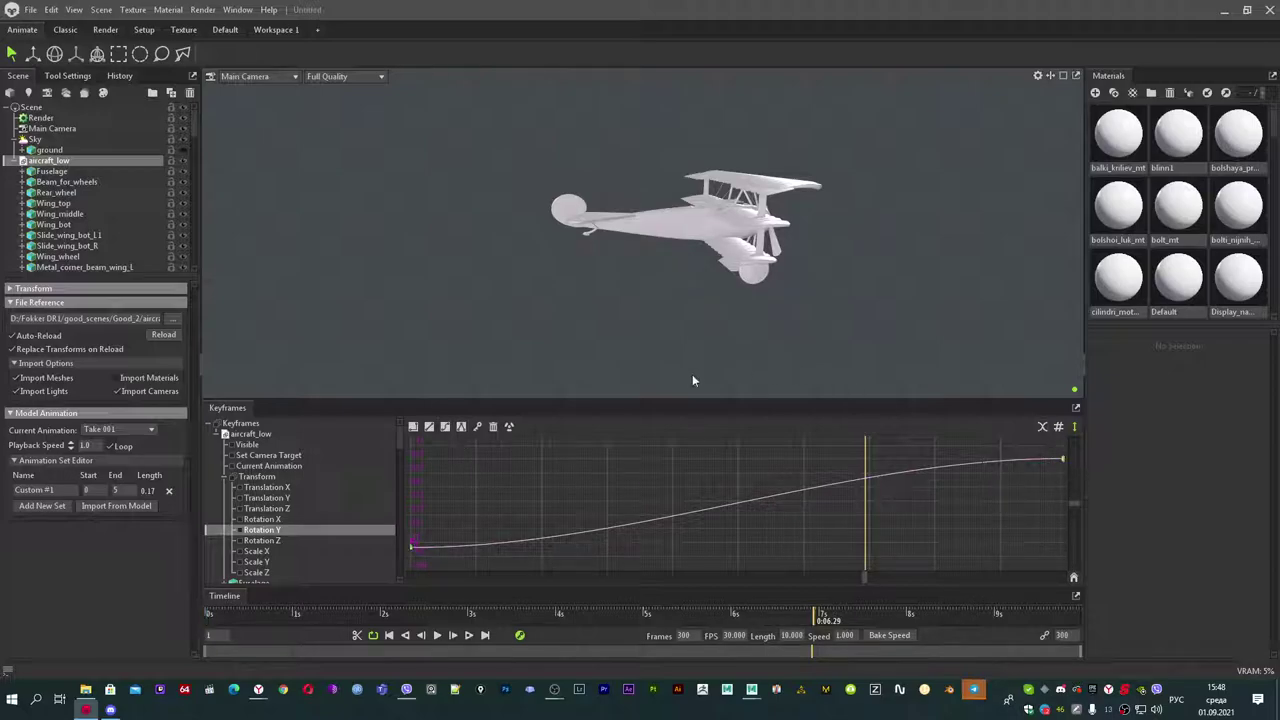
{"action": "left_click", "coordinate": [429, 426]}
{"action": "left_click", "coordinate": [413, 547]}
{"action": "left_click", "coordinate": [429, 426]}
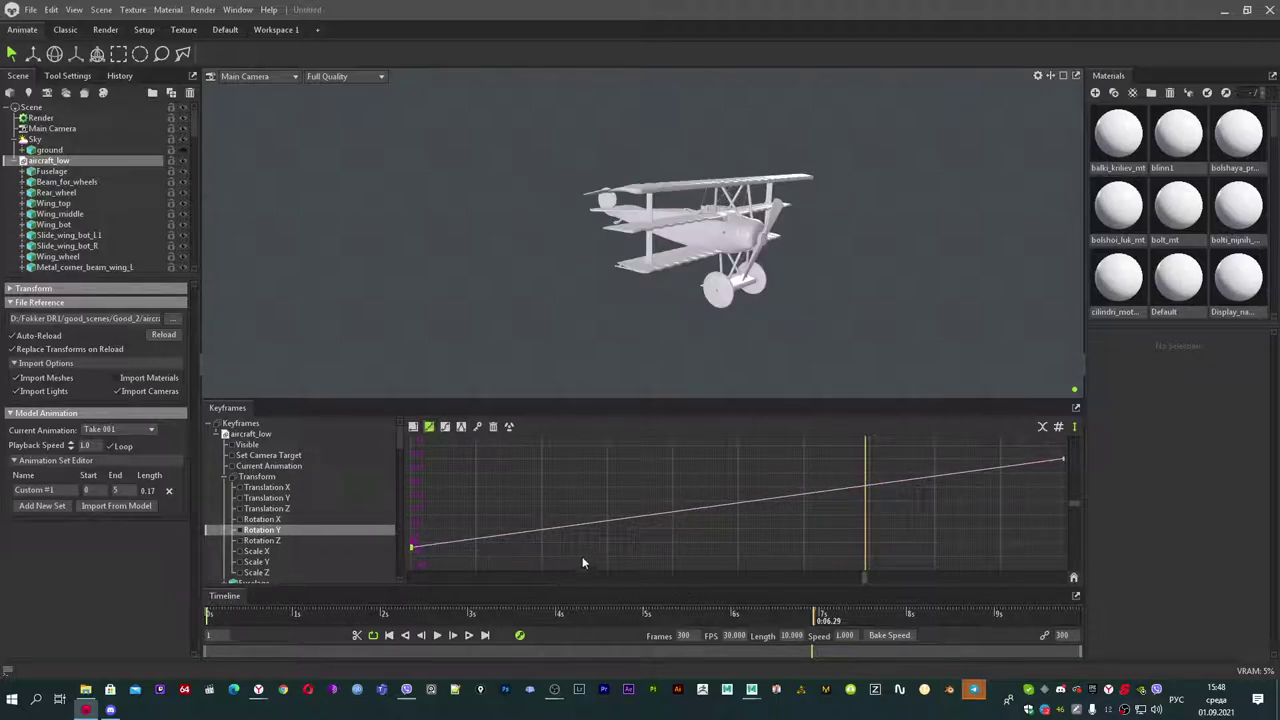
{"action": "left_click", "coordinate": [437, 635]}
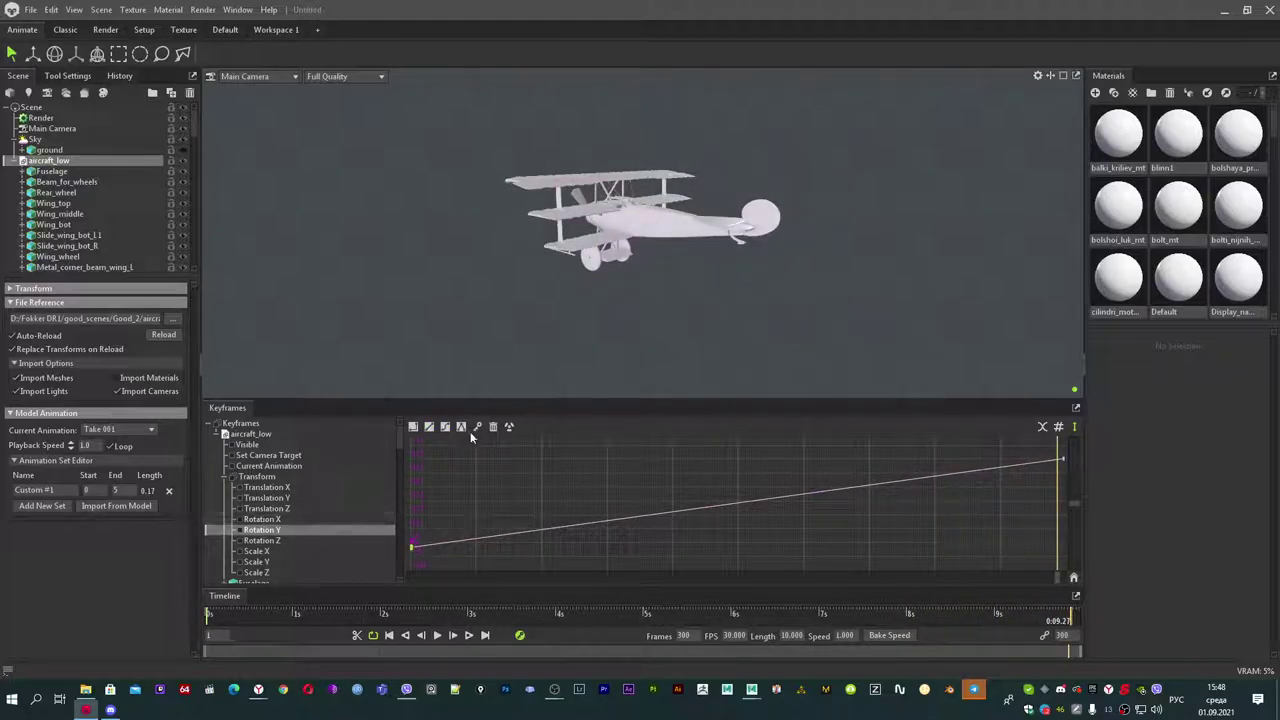
Restore smooth interpolation on the Rotation Y keyframes so the turn eases in and out.
{"action": "left_click", "coordinate": [445, 426]}
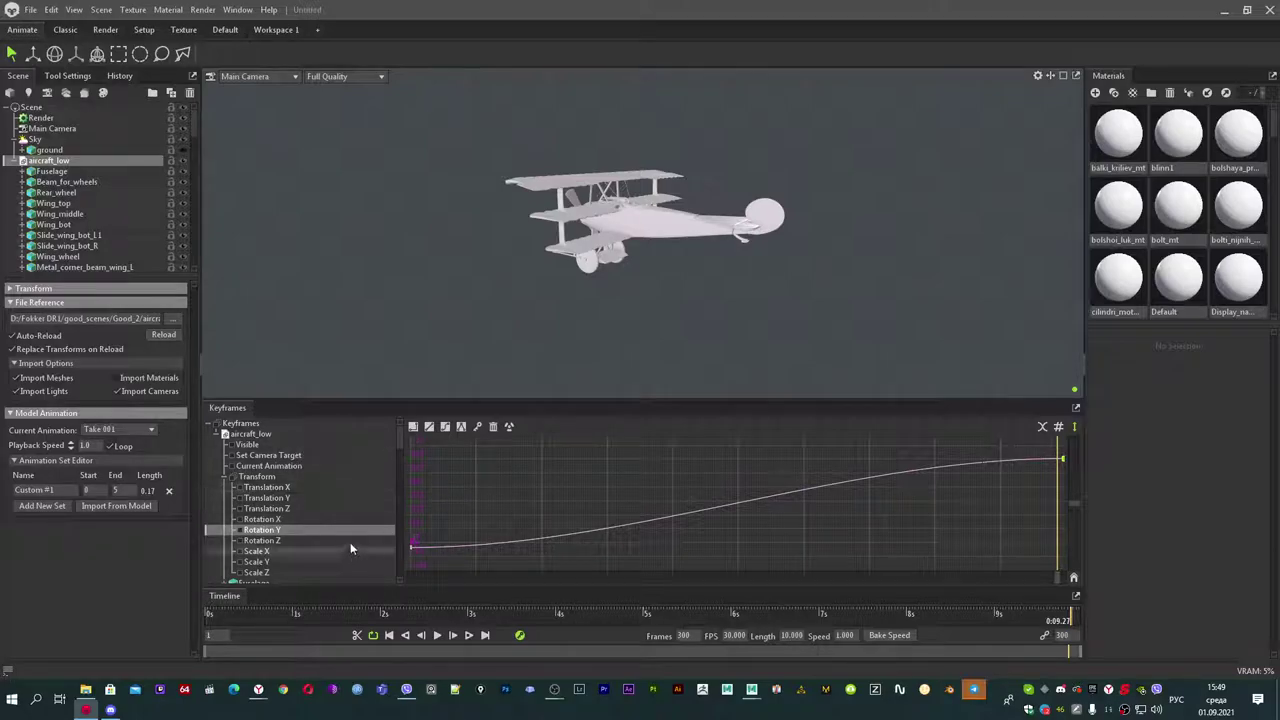
{"action": "scroll", "coordinate": [350, 545], "scroll_direction": "down", "scroll_amount": 5}
{"action": "scroll", "coordinate": [347, 545], "scroll_direction": "up", "scroll_amount": 5}
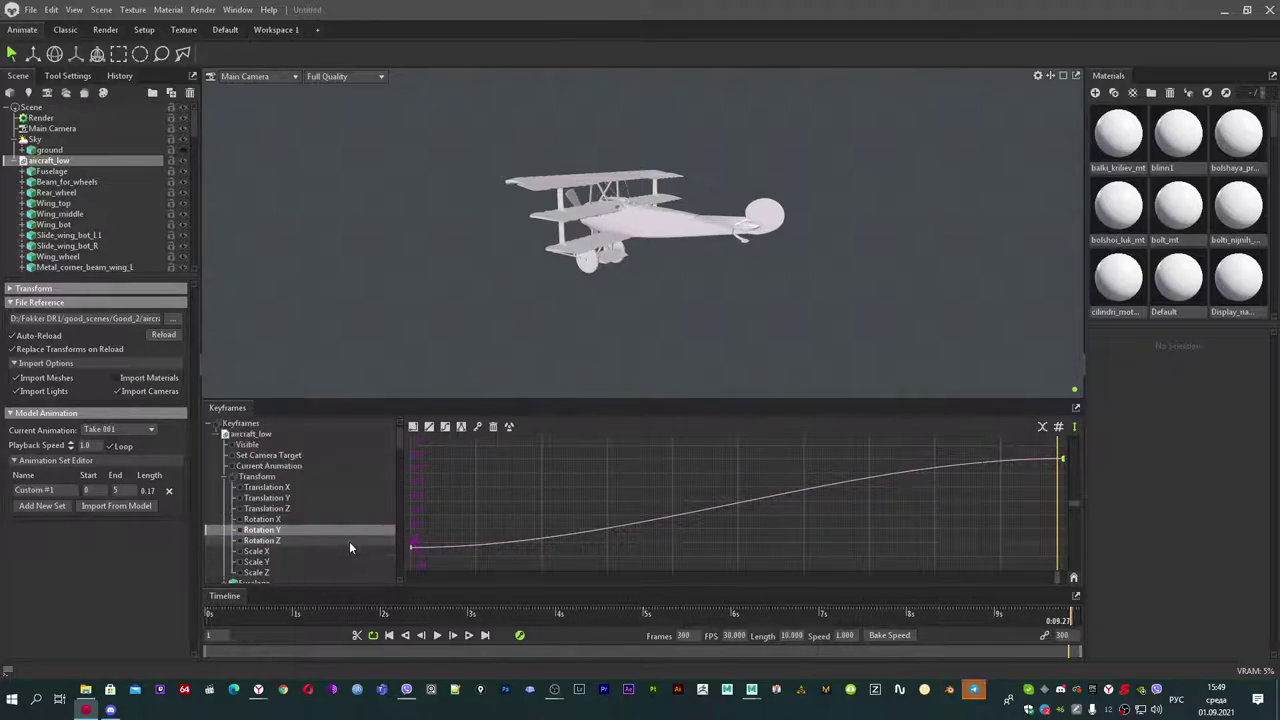